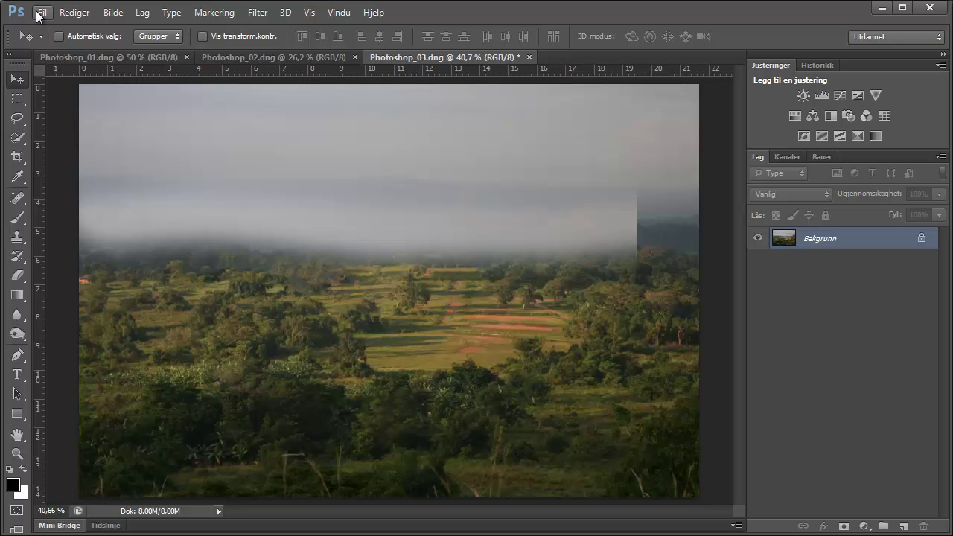
Step: Open the File menu to show the new, open, save and print commands
left_click(45, 13)
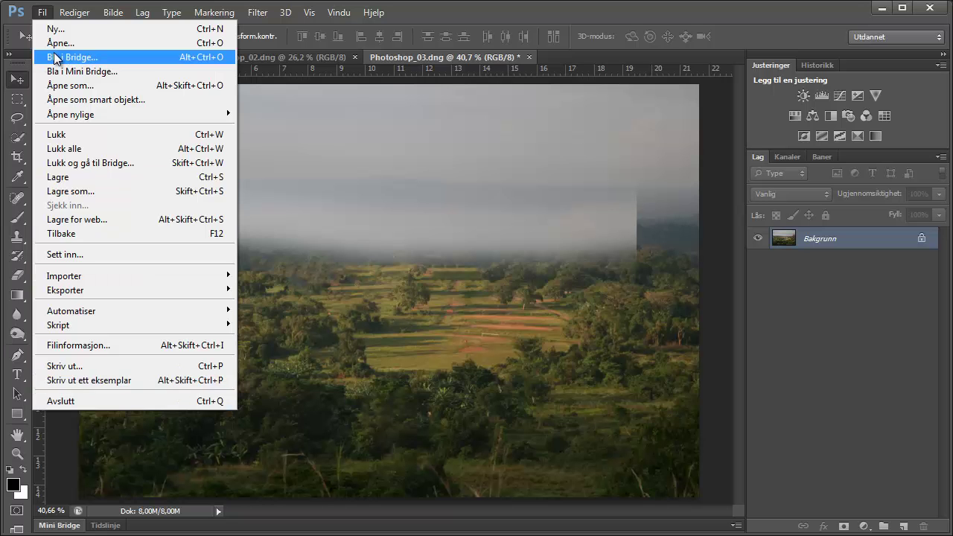
Step: Switch to the Rediger (Edit) menu to view the editing commands
left_click(76, 12)
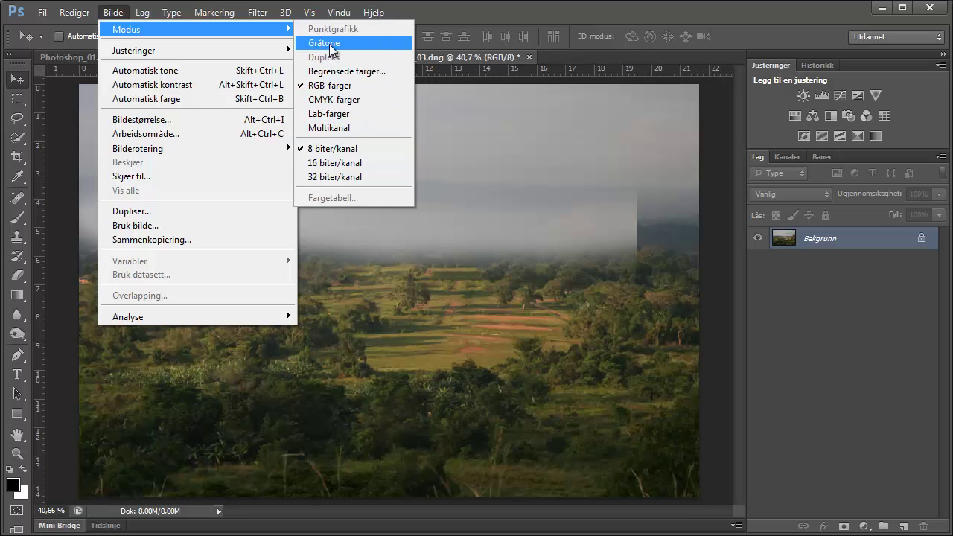
mouse_move(197, 50)
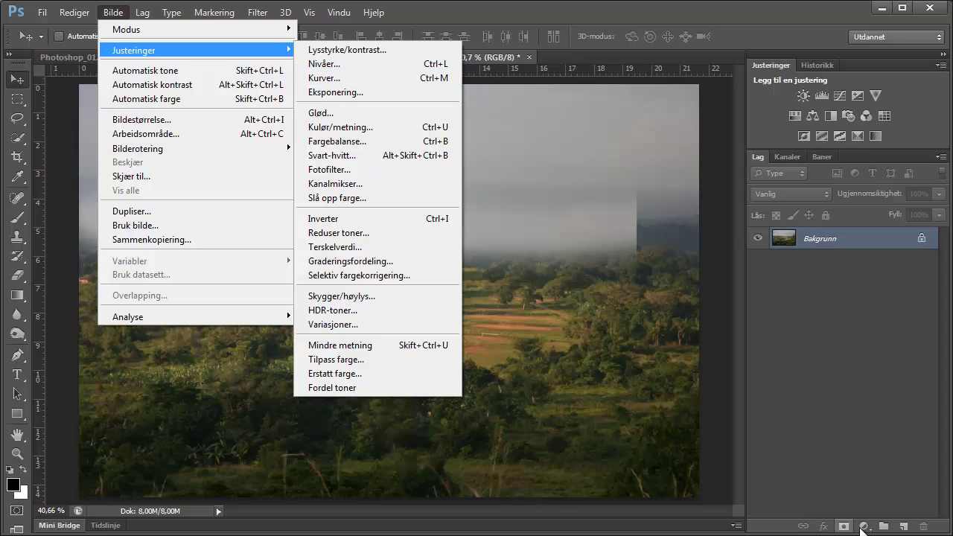
Step: Apply Bilde > Automatisk farge to give the misty landscape brighter, warmer colours
left_click(865, 527)
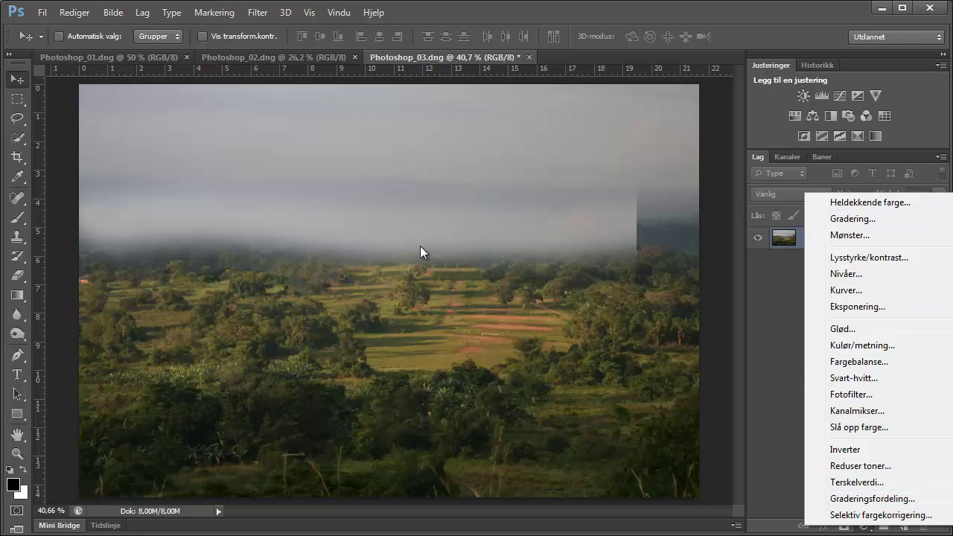
left_click(113, 13)
left_click(142, 12)
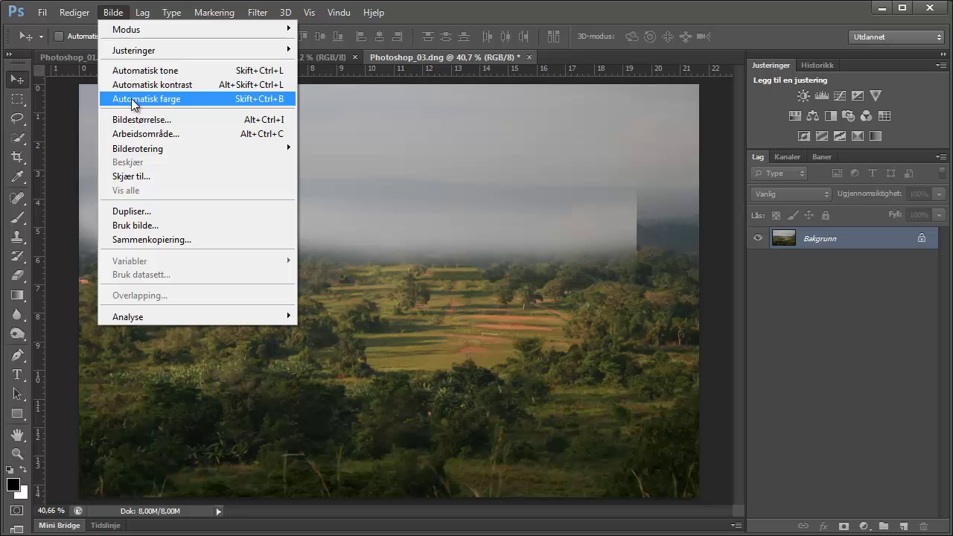
left_click(134, 99)
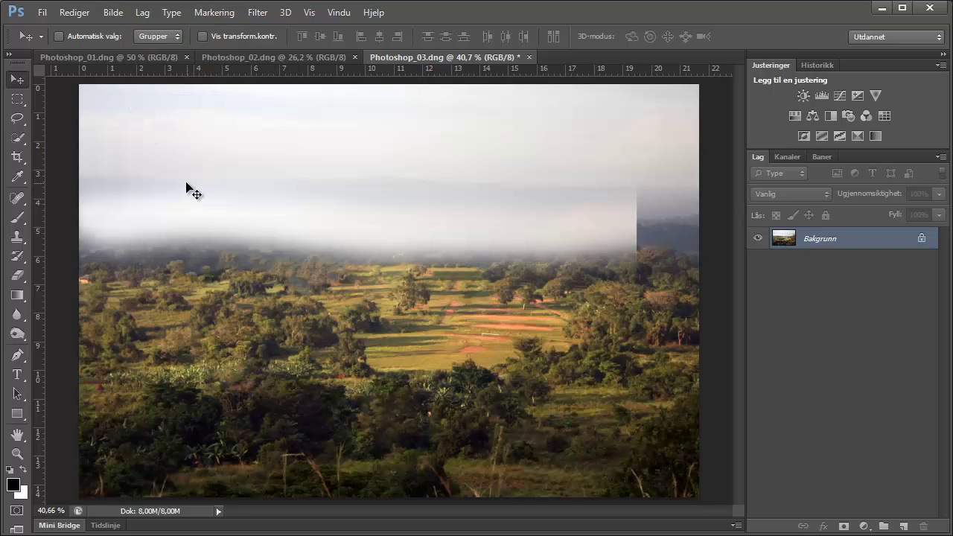
left_click(64, 11)
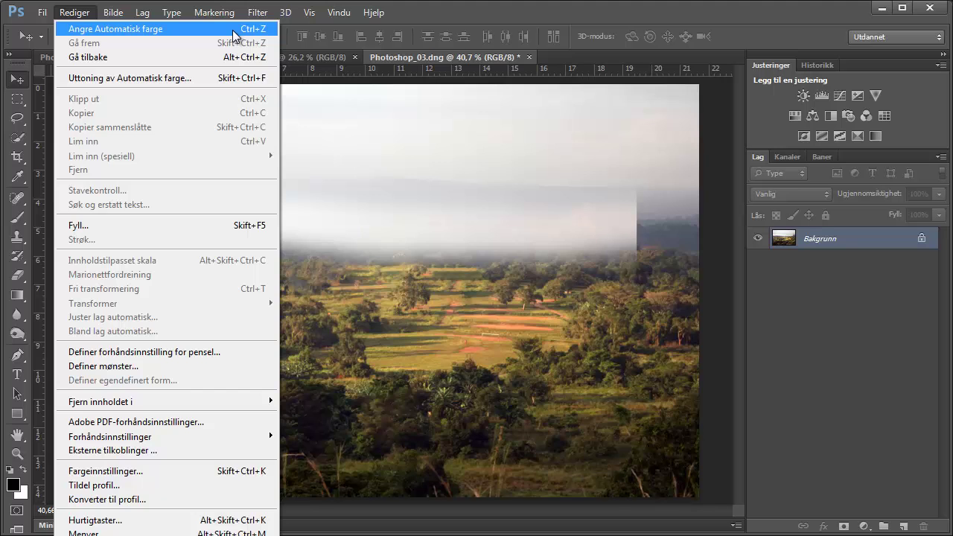
Step: Undo Automatisk farge, then show the Lag (Layer) menu commands
left_click(236, 33)
left_click(143, 13)
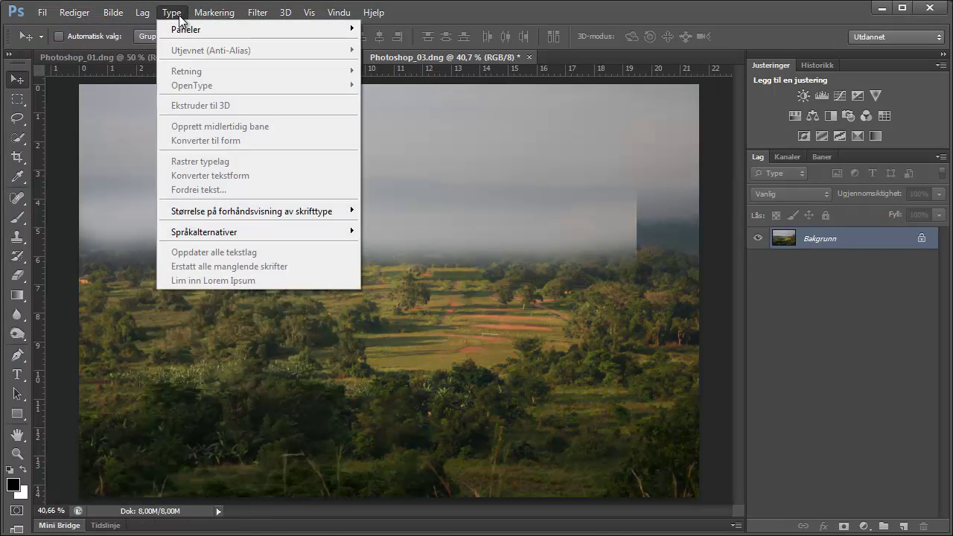
mouse_move(170, 43)
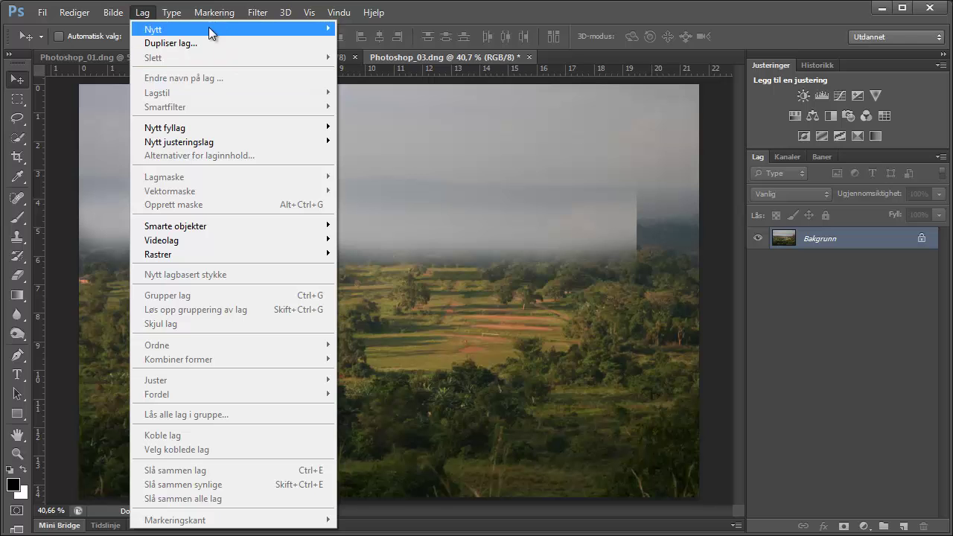
mouse_move(153, 28)
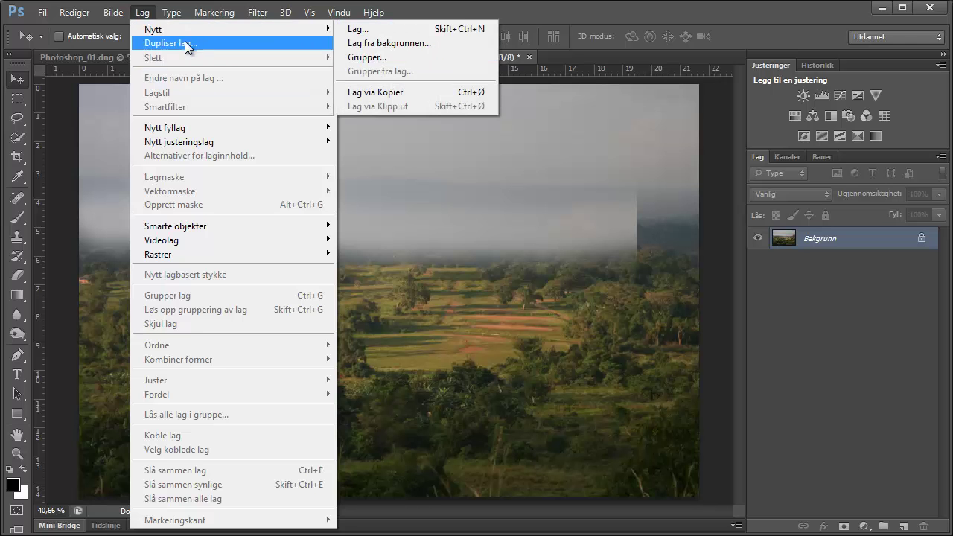
Step: Close the Lag menu and browse the Type menu options
left_click(165, 14)
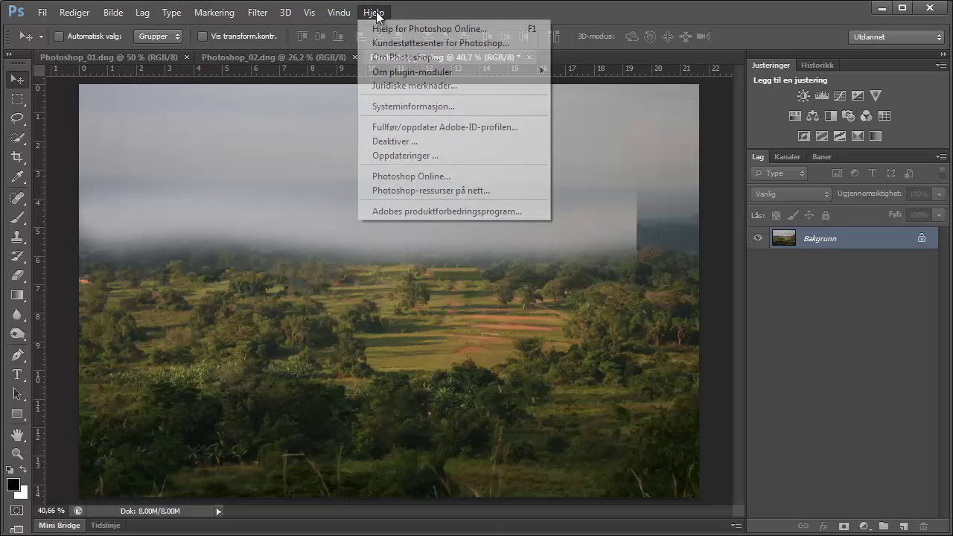
Step: Close the Hjelp menu, leaving the foggy green landscape on screen
left_click(21, 21)
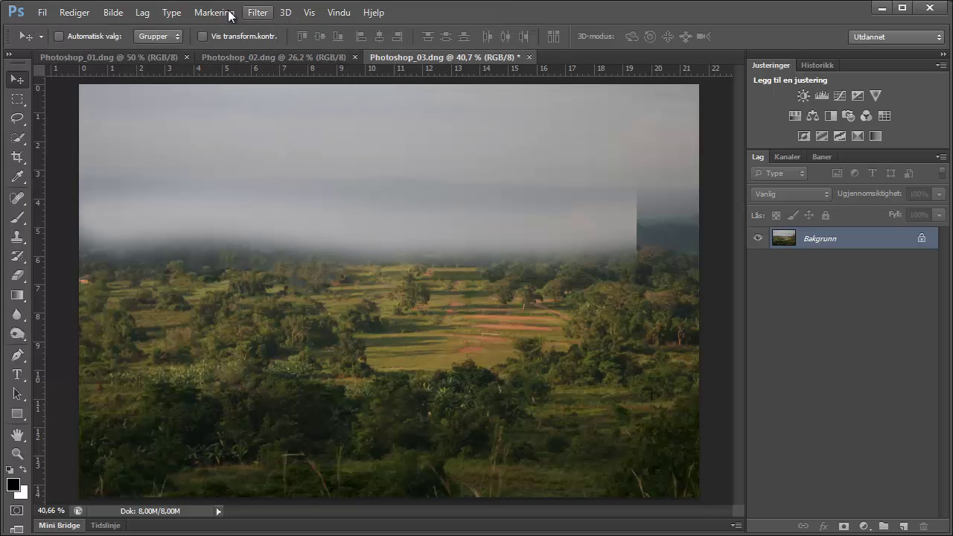